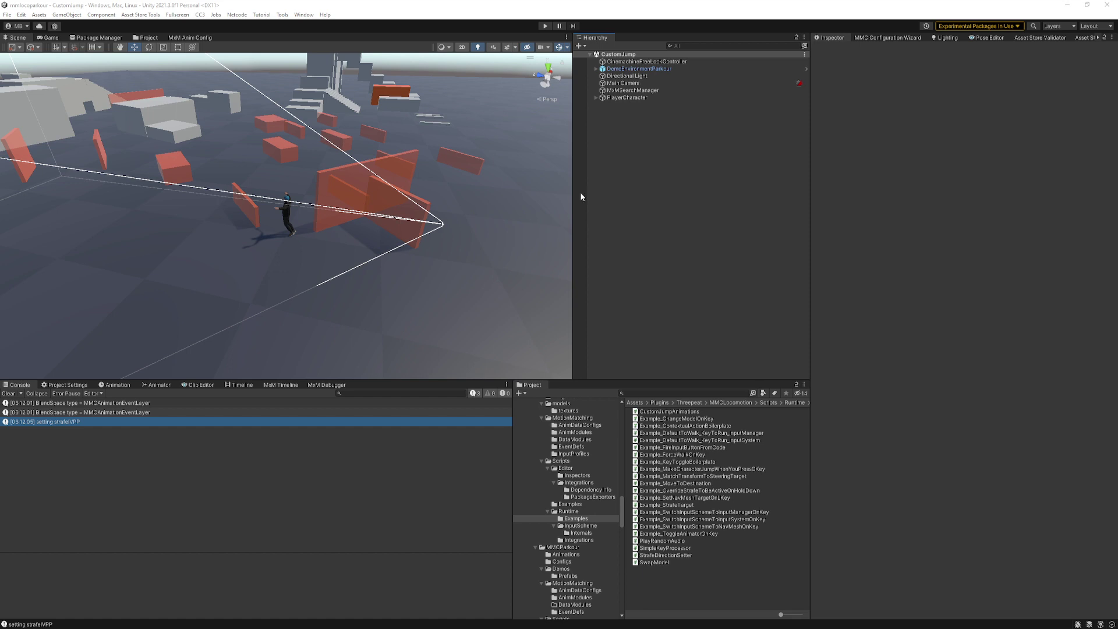
# Browse the Project tree to Plugins > Threepeat > MMCLocomotion > Demos to list its demo scenes
pyautogui.scroll(5, 582, 532)
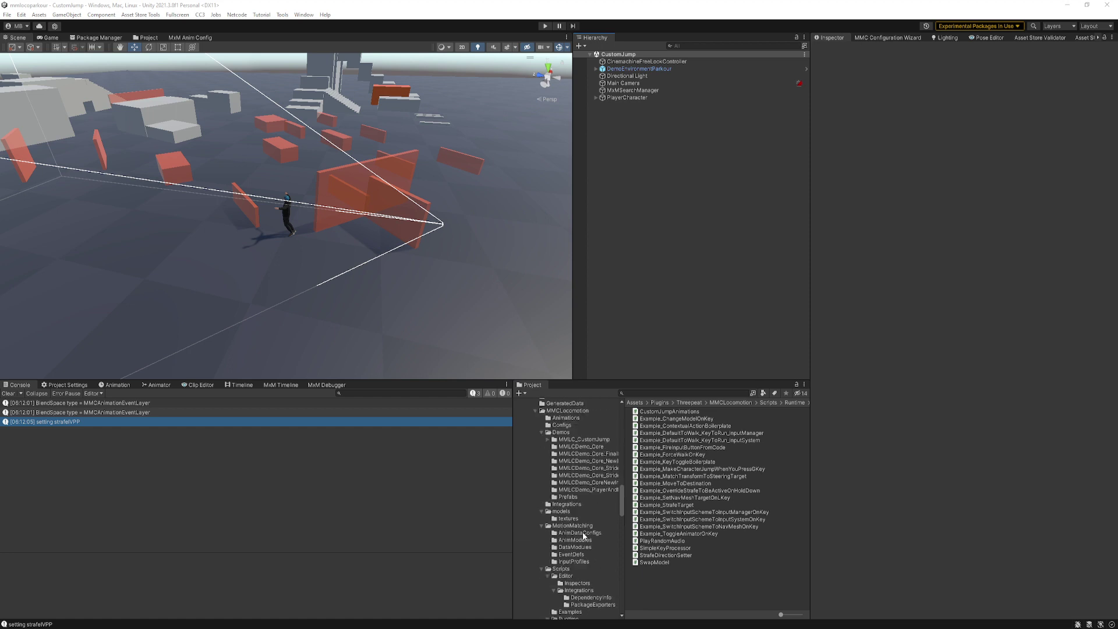
pyautogui.scroll(2, 582, 532)
pyautogui.click(561, 459)
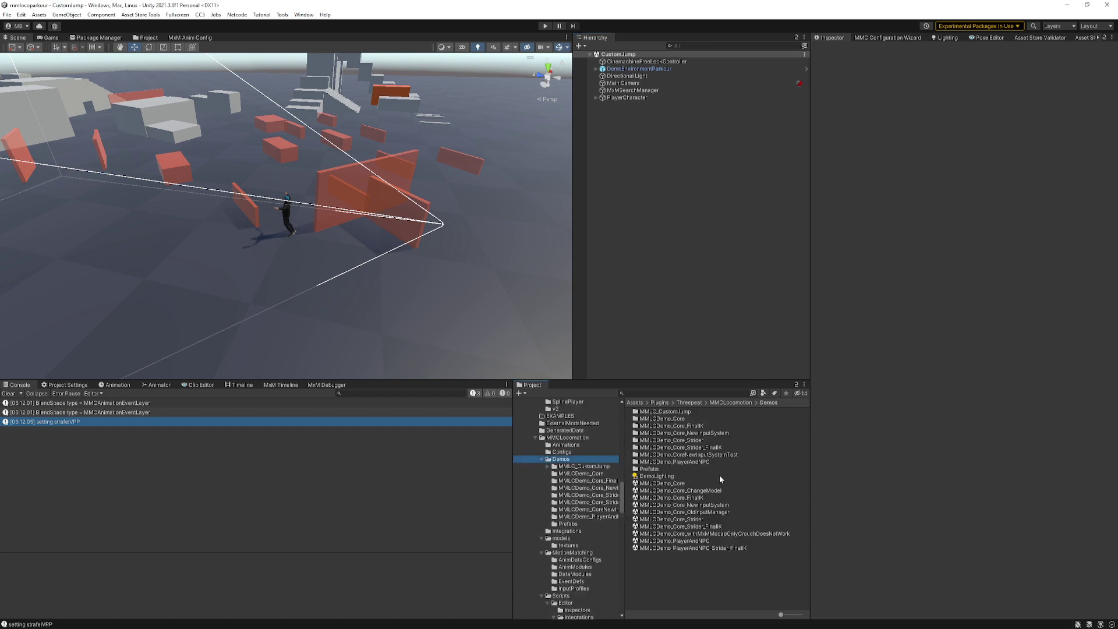
# Open the MMLCDemo_Core_OldInputManager scene, select PlayerCharacter and collapse its NG Character component
pyautogui.doubleClick(702, 514)
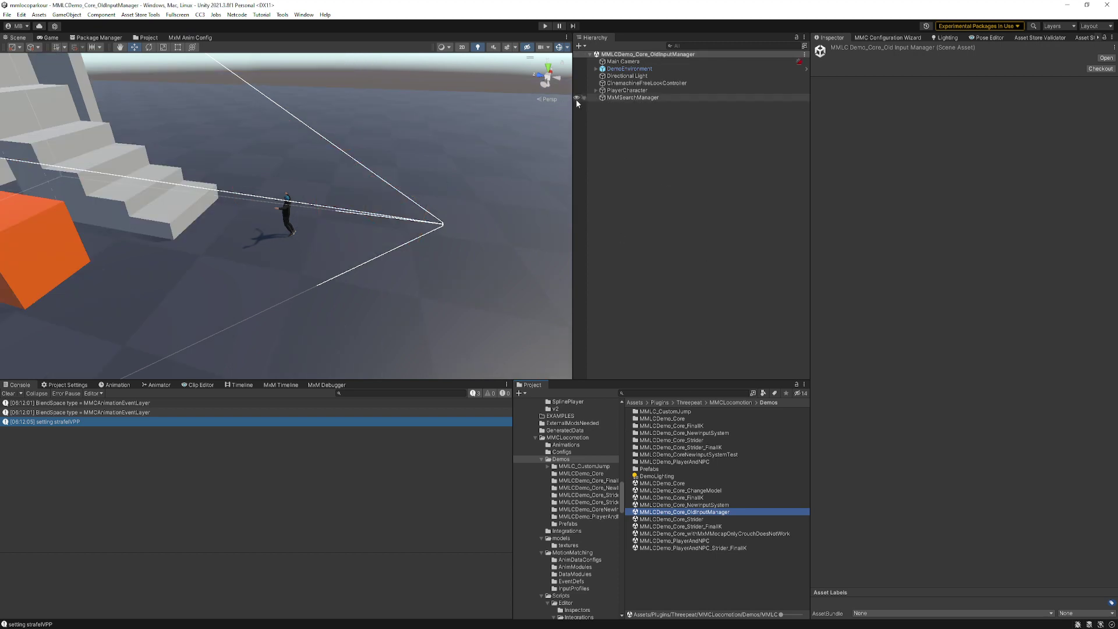
pyautogui.click(632, 92)
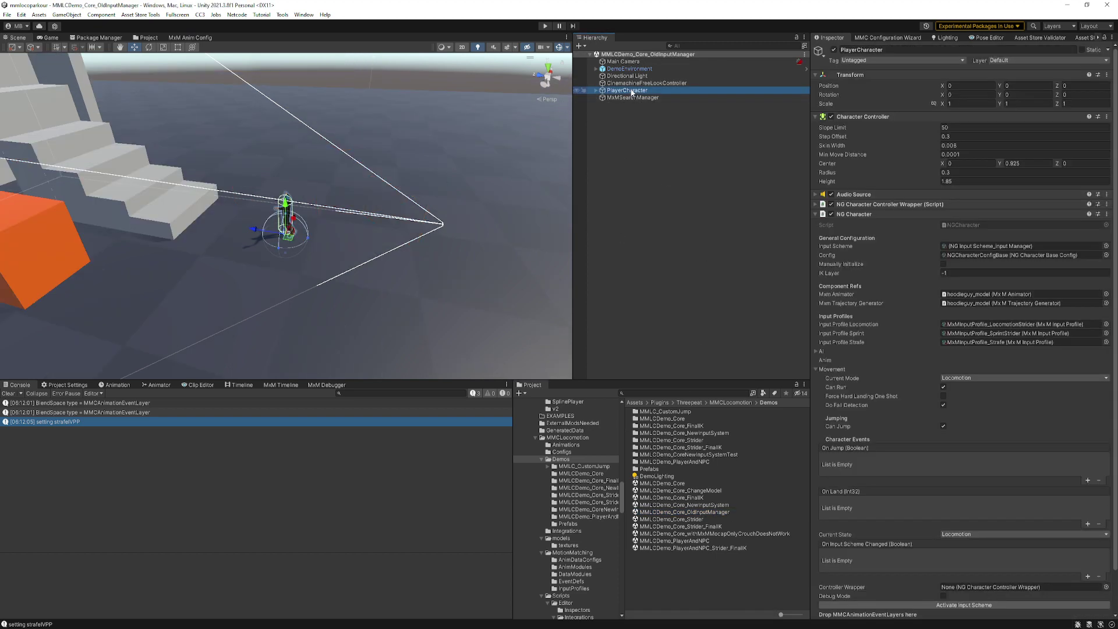
pyautogui.scroll(-2, 898, 380)
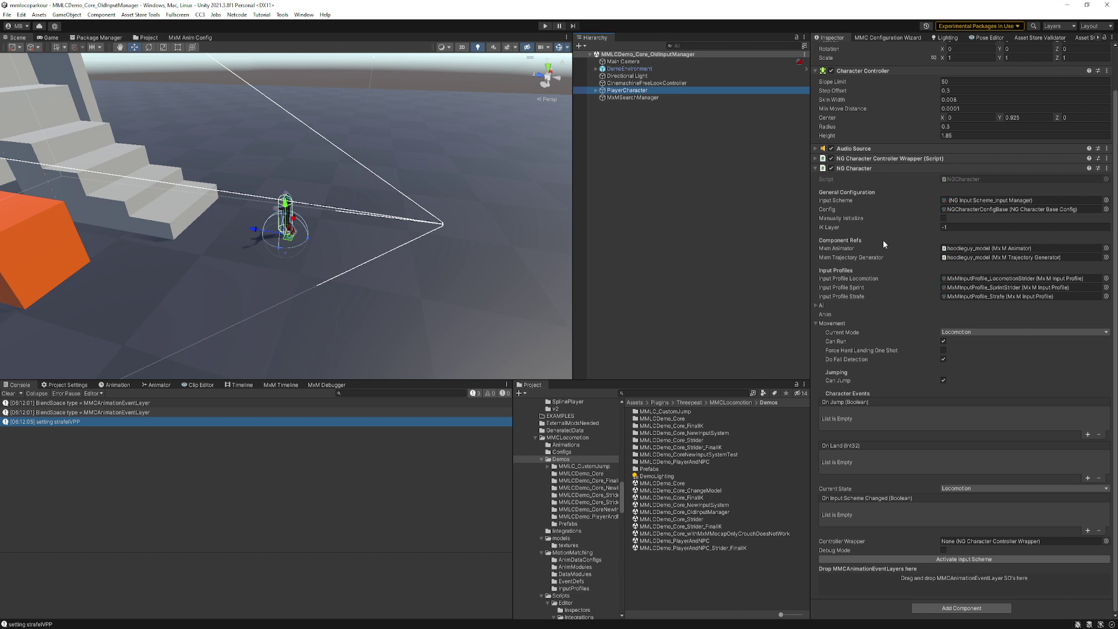
pyautogui.click(869, 169)
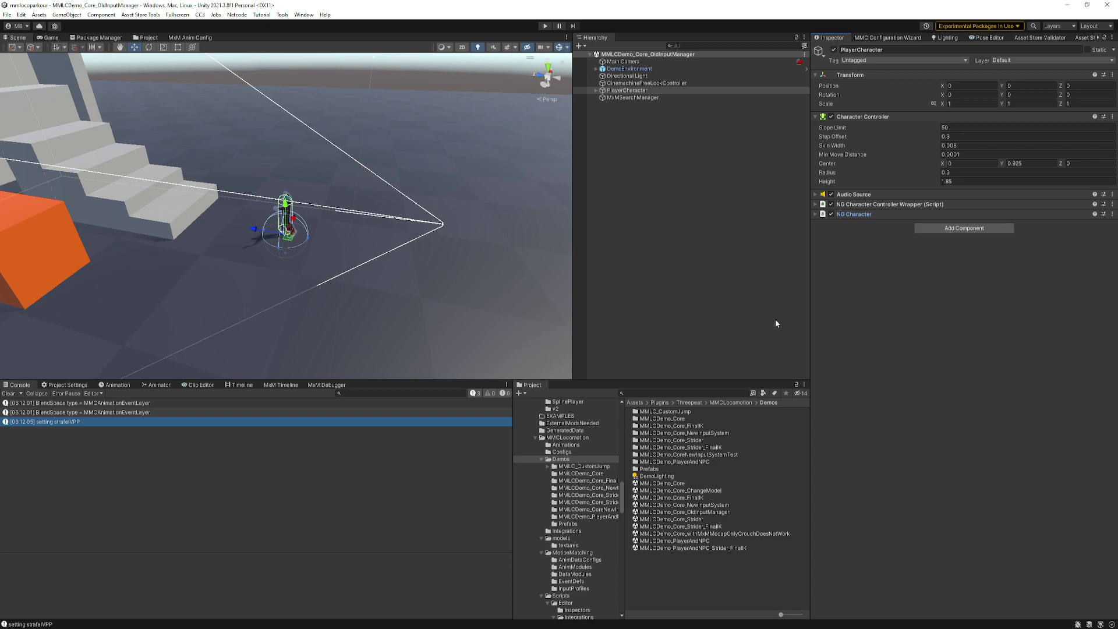
# Attach the Example_StrafeTarget script from Runtime > Examples to PlayerCharacter
pyautogui.scroll(-6, 539, 546)
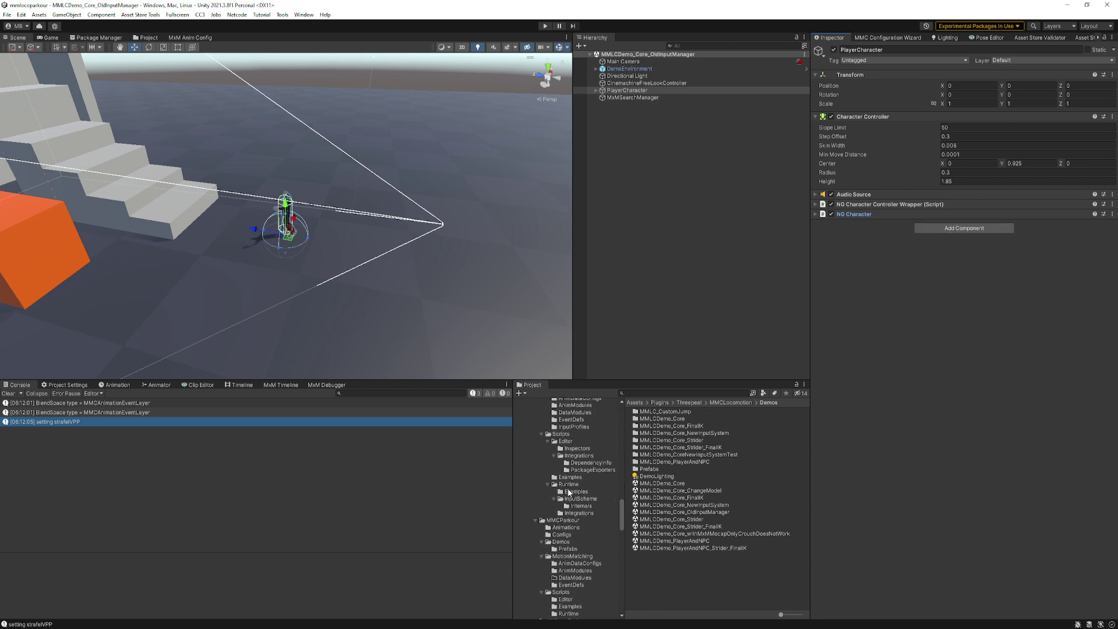
pyautogui.click(569, 493)
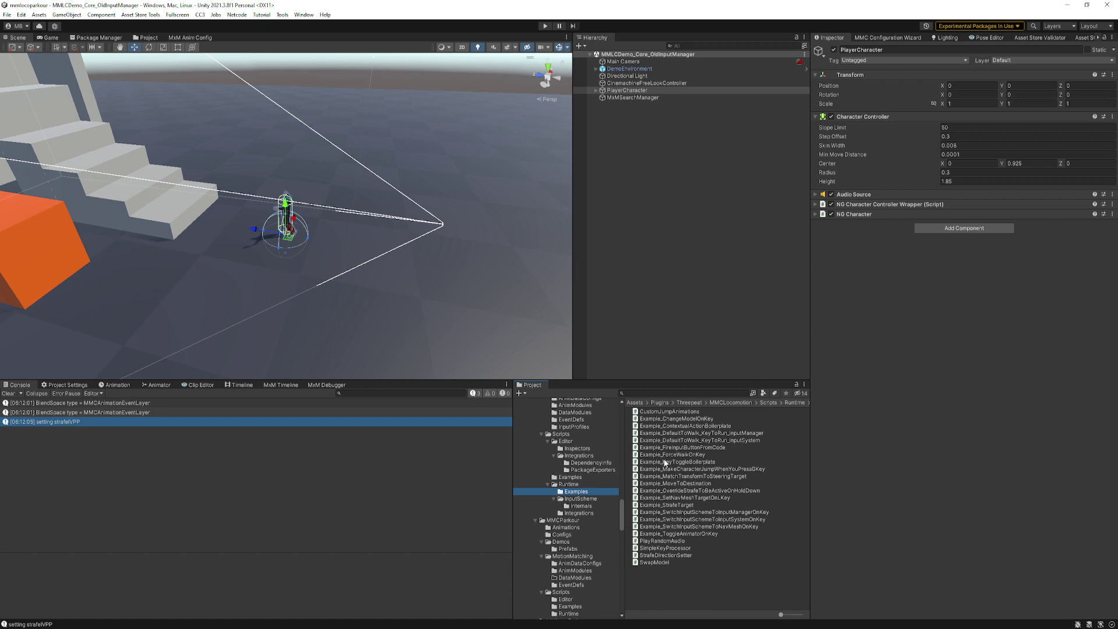
pyautogui.moveTo(672, 502); pyautogui.dragTo(875, 259)
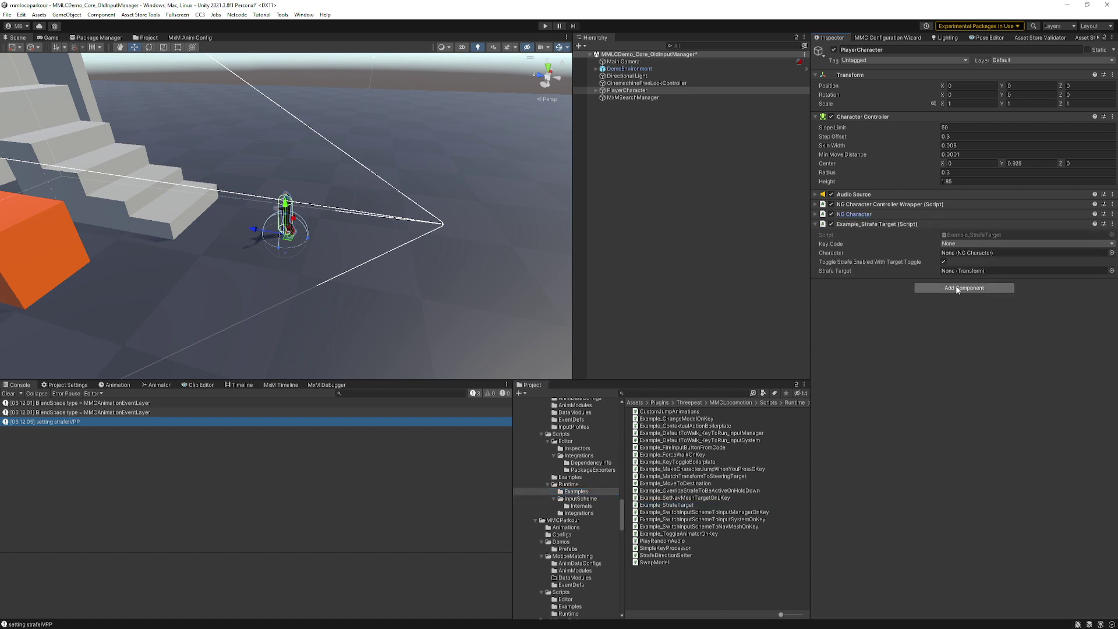
# Set the Example_StrafeTarget Key Code to Ampersand
pyautogui.click(958, 243)
pyautogui.click(971, 244)
pyautogui.click(970, 243)
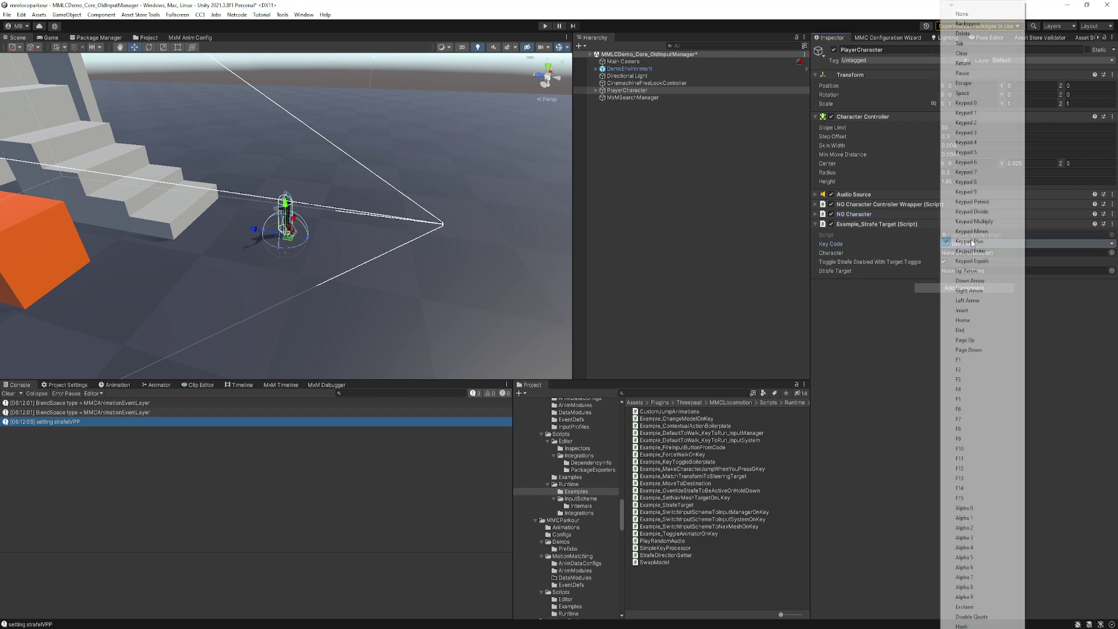
pyautogui.scroll(-10, 971, 242)
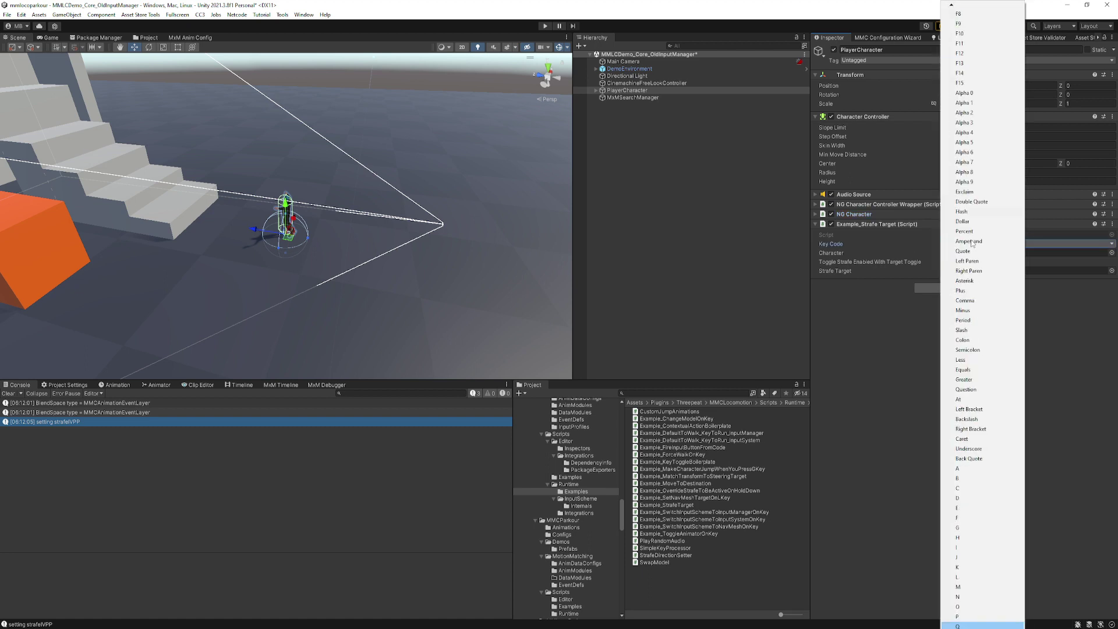
pyautogui.click(971, 242)
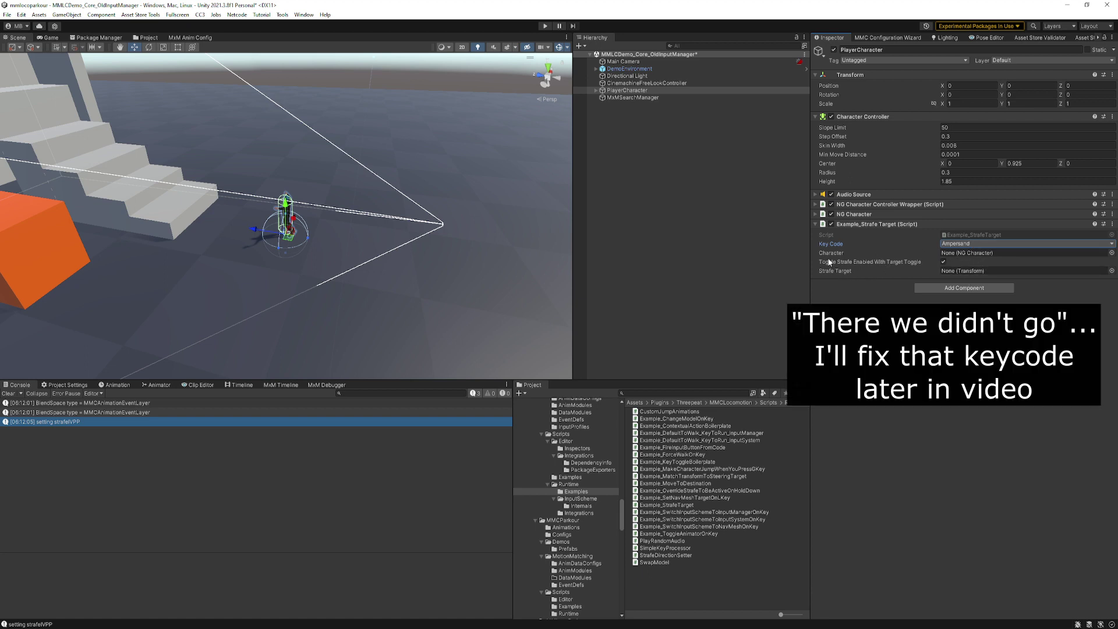
pyautogui.moveTo(833, 266)
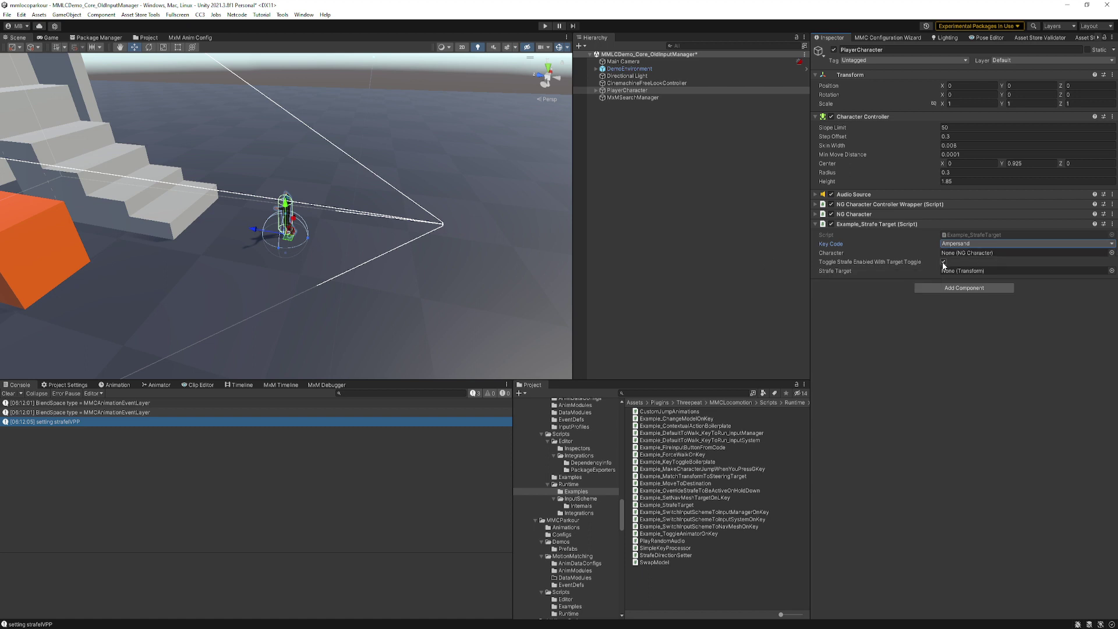
# Add a 3D Cylinder to the scene and set its X and Z scale to 0.1
pyautogui.rightClick(658, 142)
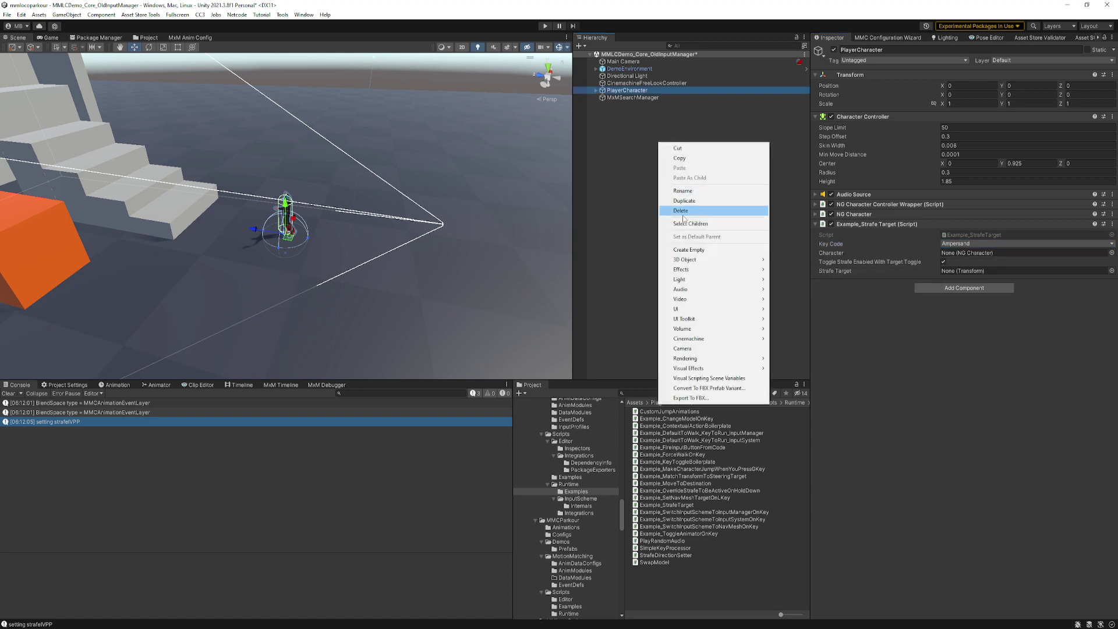
pyautogui.moveTo(699, 259)
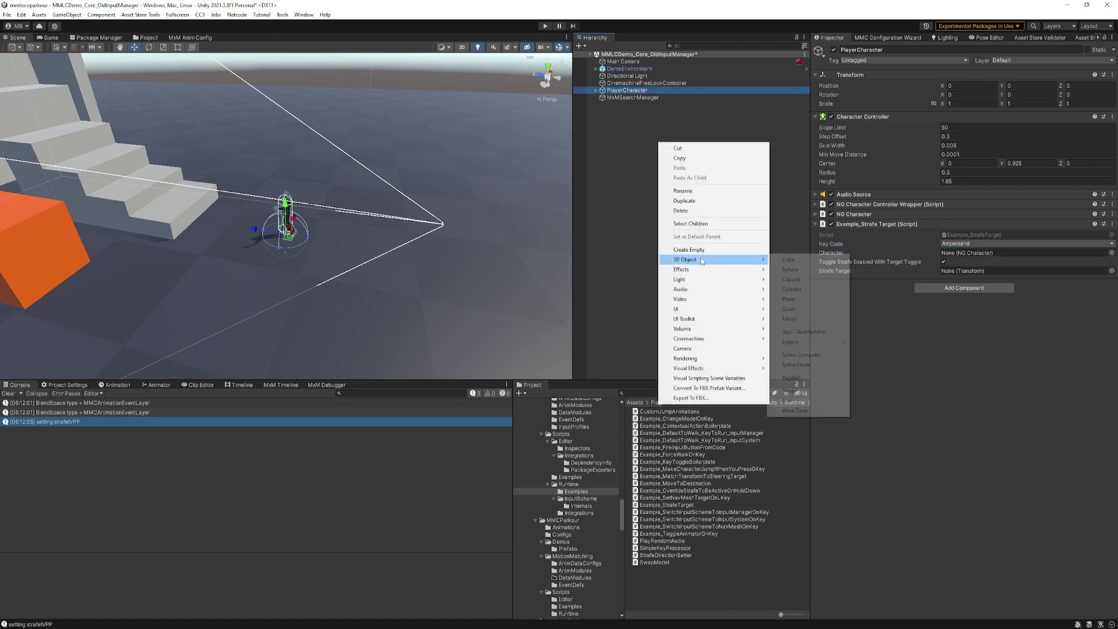
pyautogui.click(797, 289)
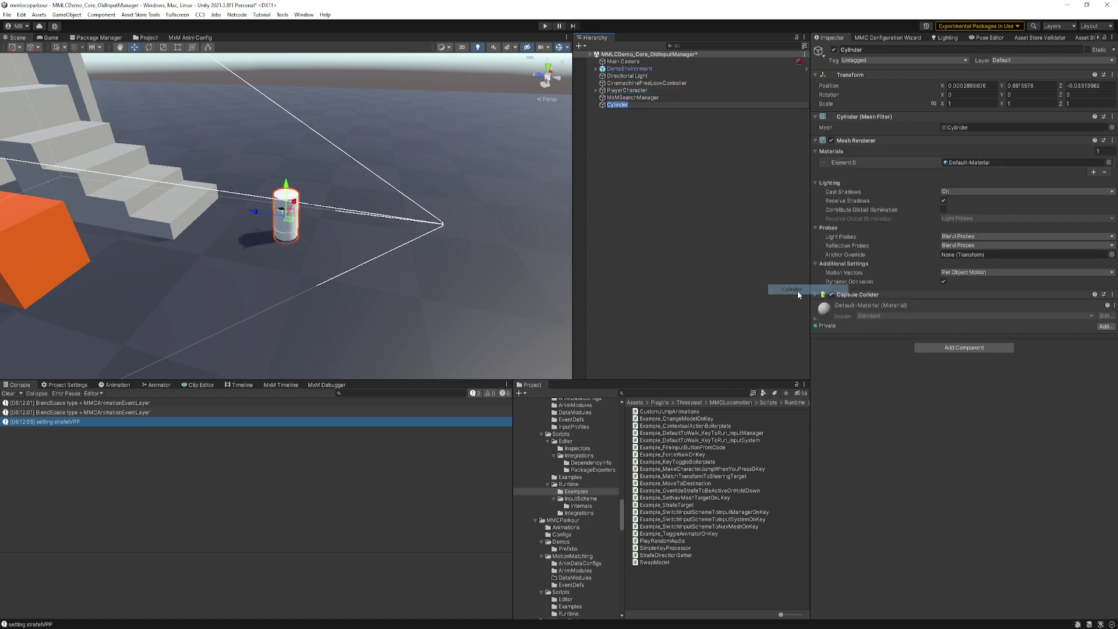
pyautogui.click(961, 104)
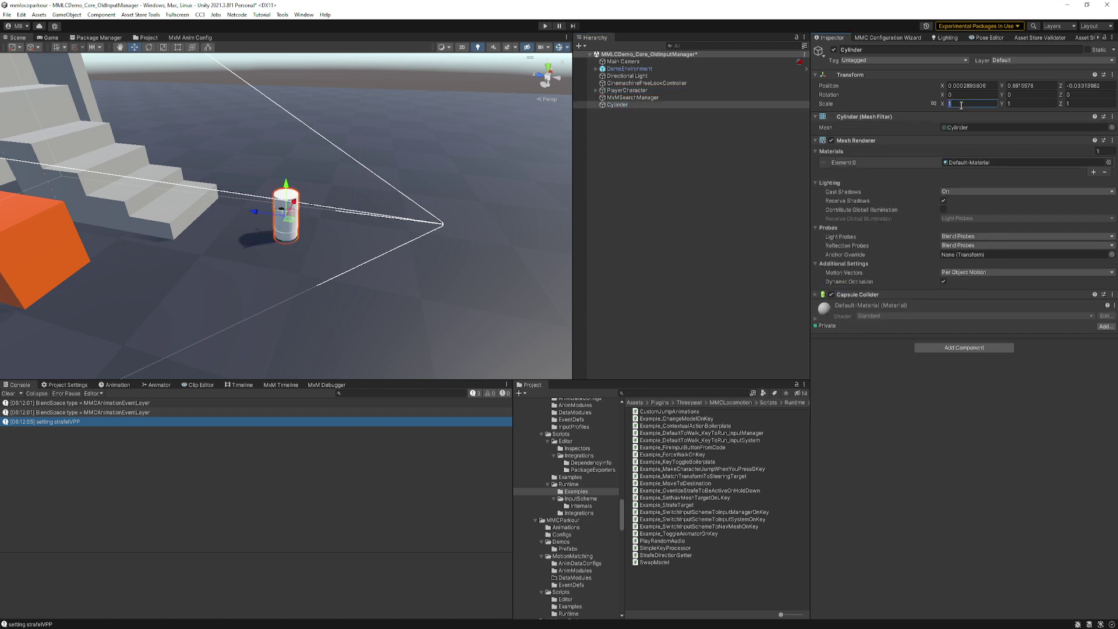
pyautogui.write('0.1')
pyautogui.press('Tab')
pyautogui.press('Tab')
pyautogui.write('0.1')
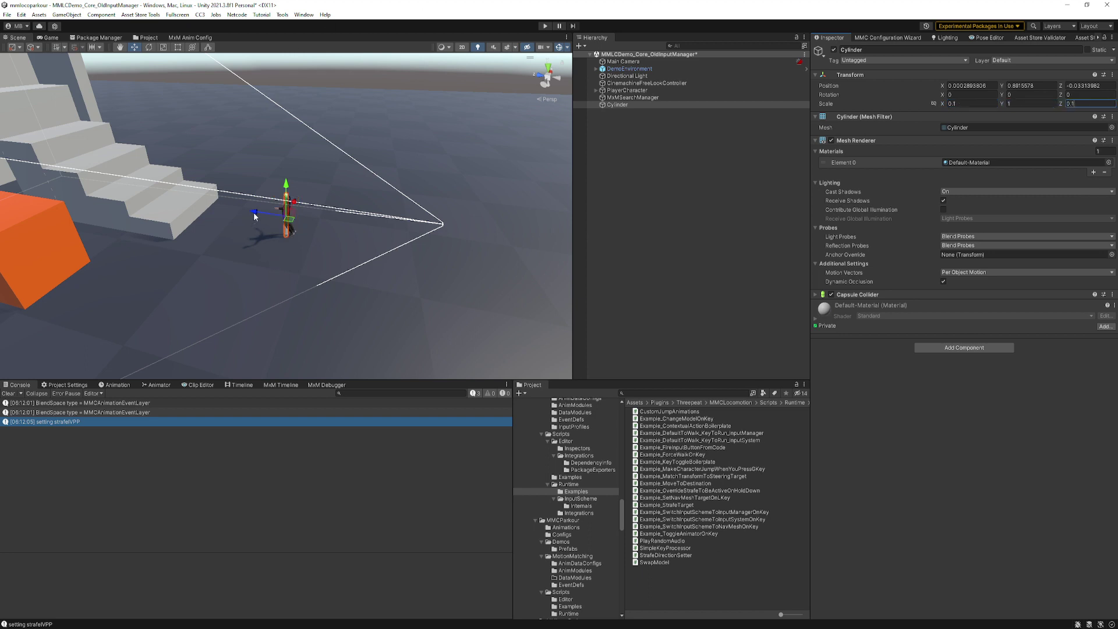
# Move the thin pole away from the character to X 7.4, Z -8 and remove its Capsule Collider
pyautogui.moveTo(253, 211); pyautogui.dragTo(416, 156)
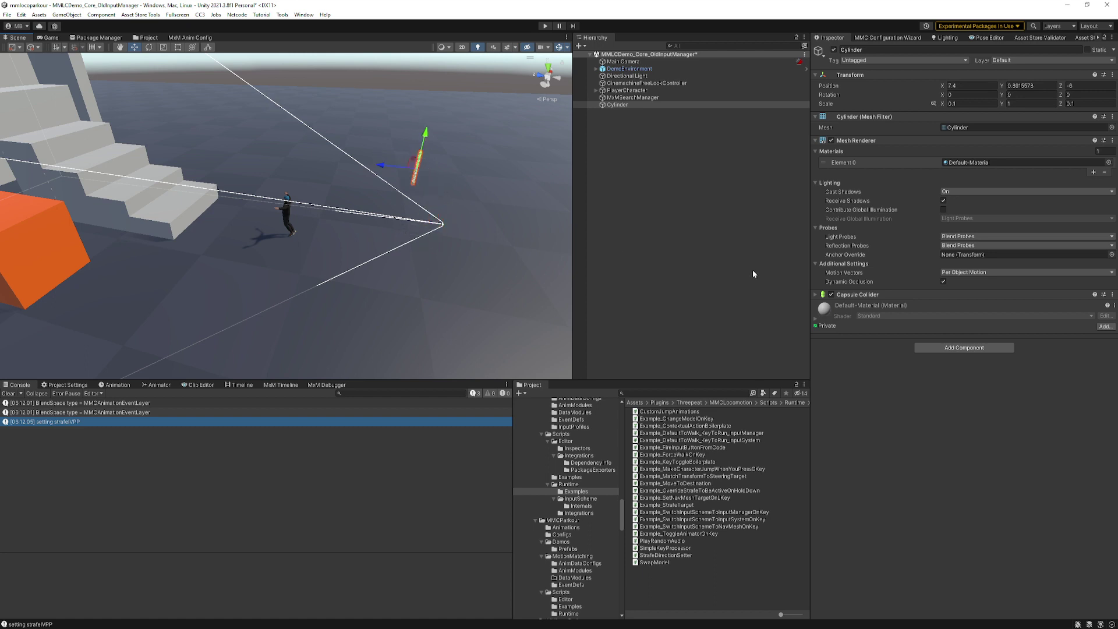
pyautogui.click(1112, 295)
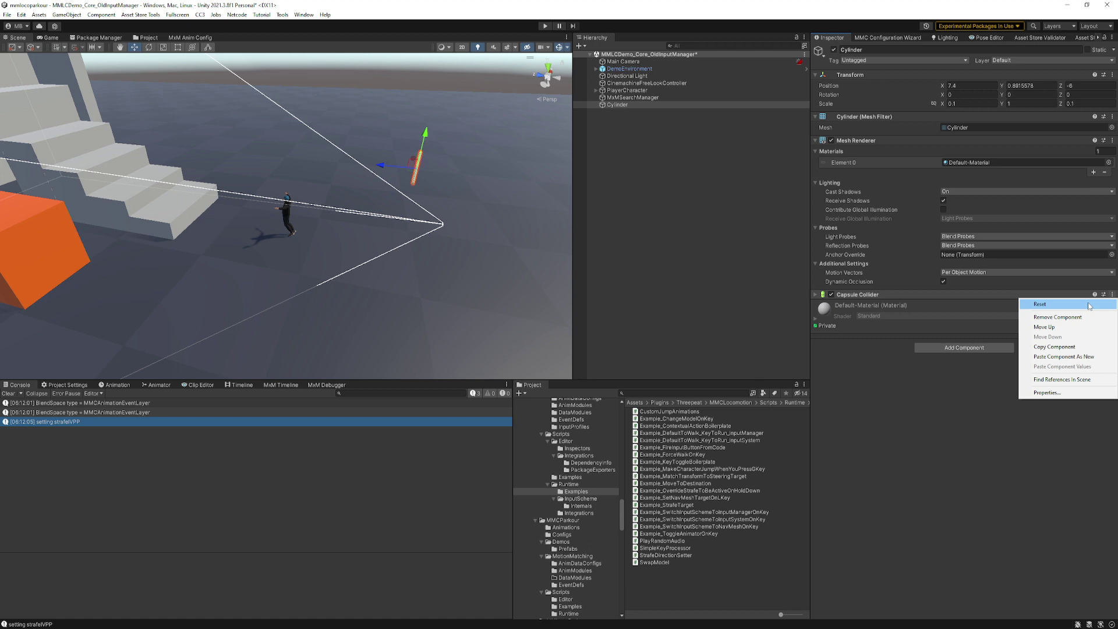
pyautogui.click(1060, 318)
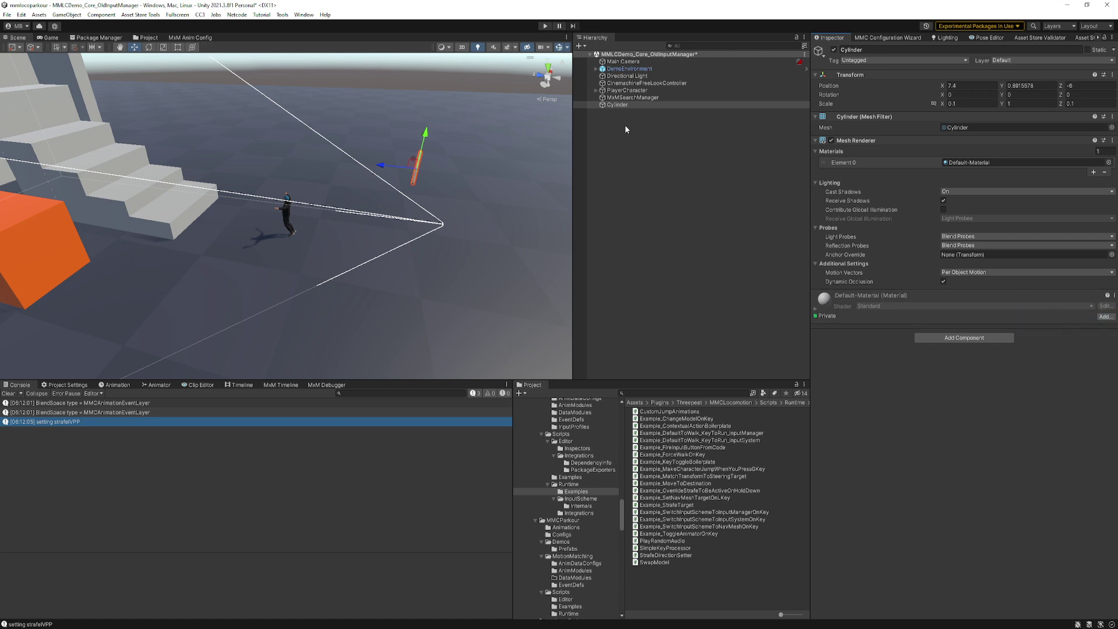
# Assign the Cylinder as PlayerCharacter's Strafe Target, enter Play mode and set Key Code to Q
pyautogui.click(626, 91)
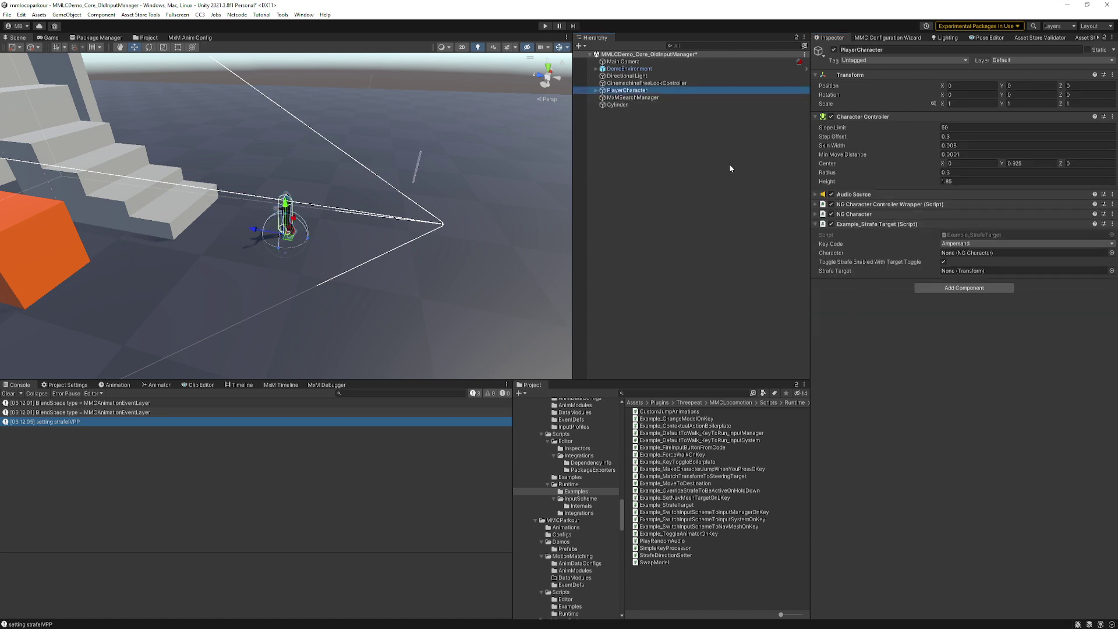
pyautogui.moveTo(618, 105); pyautogui.dragTo(984, 271)
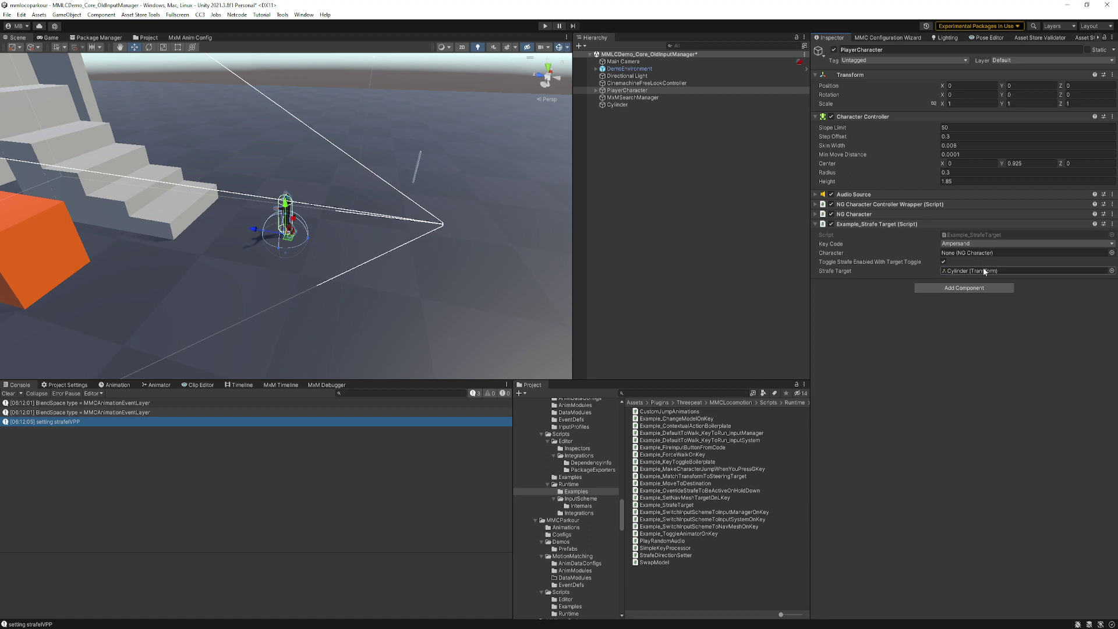
pyautogui.click(545, 25)
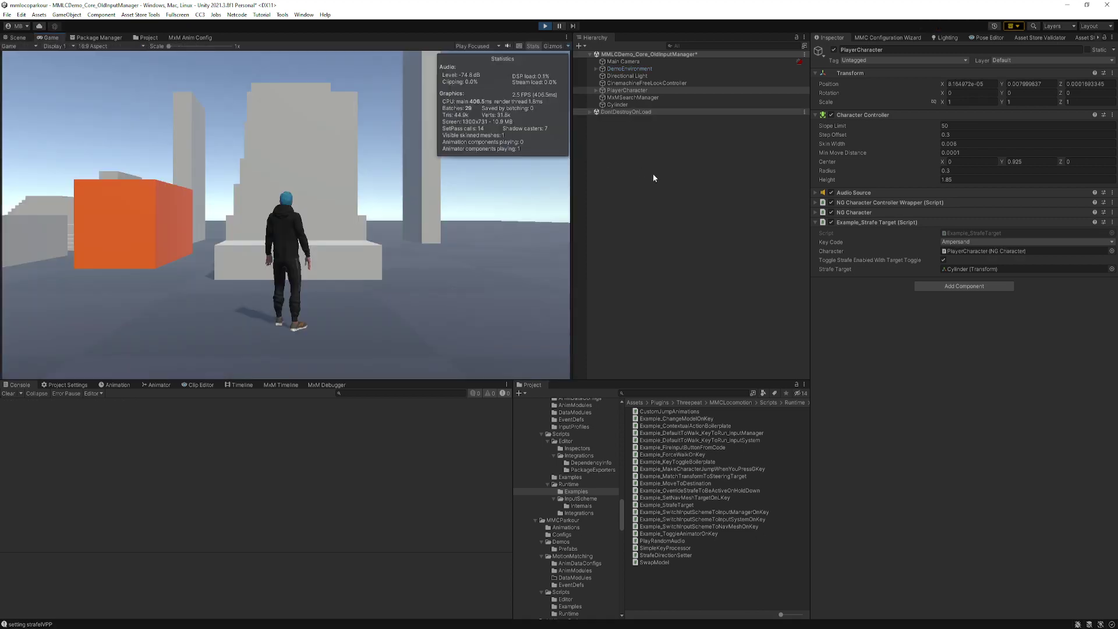
pyautogui.click(955, 241)
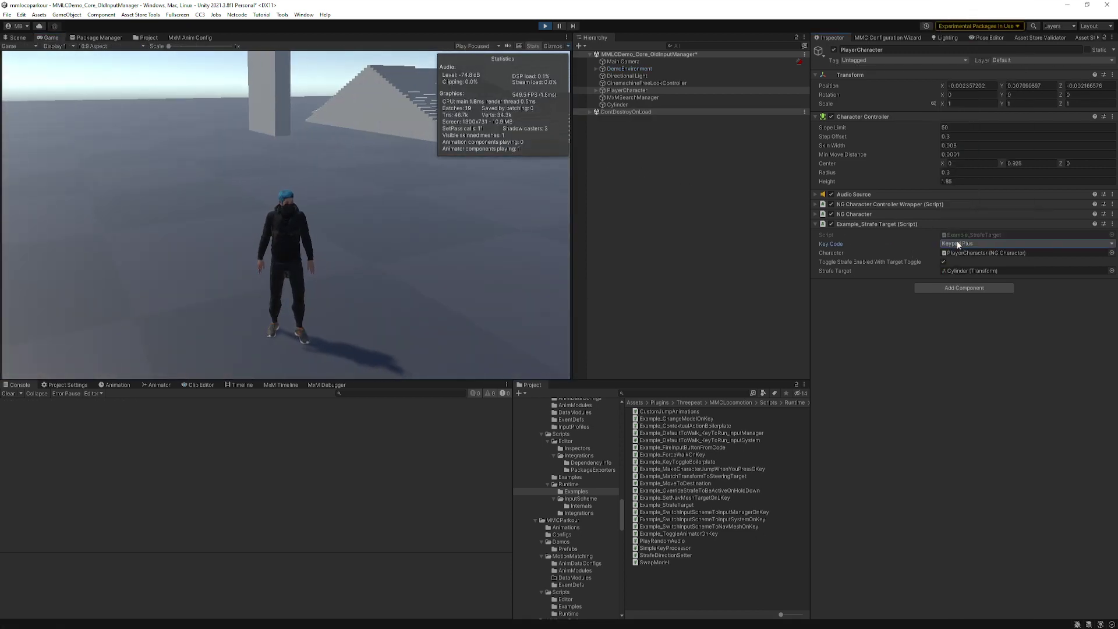
pyautogui.scroll(-20, 957, 243)
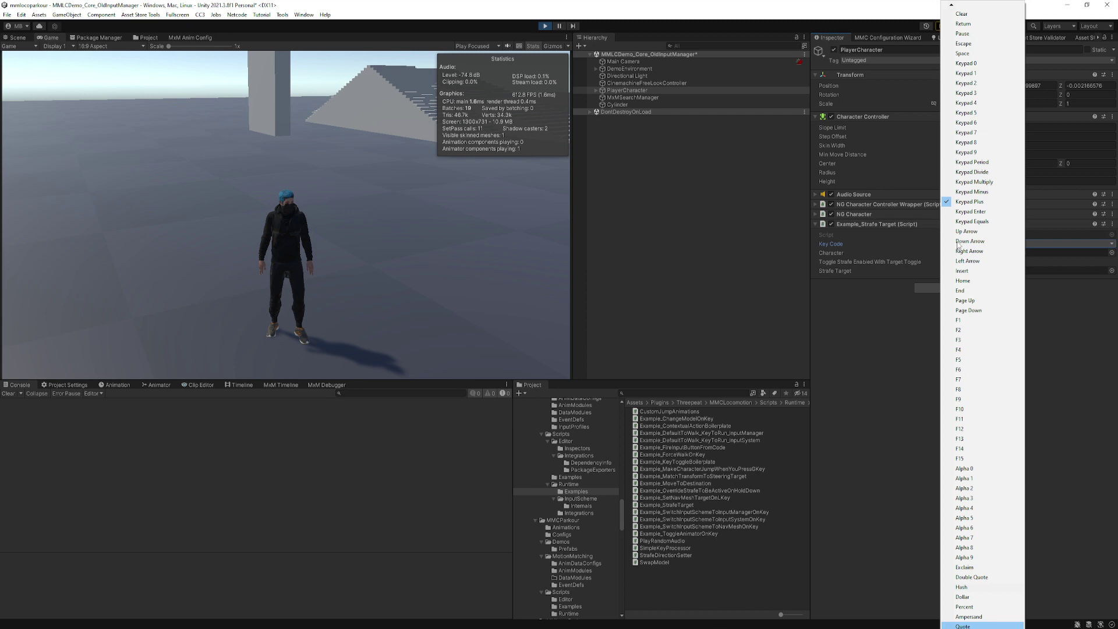
pyautogui.click(957, 243)
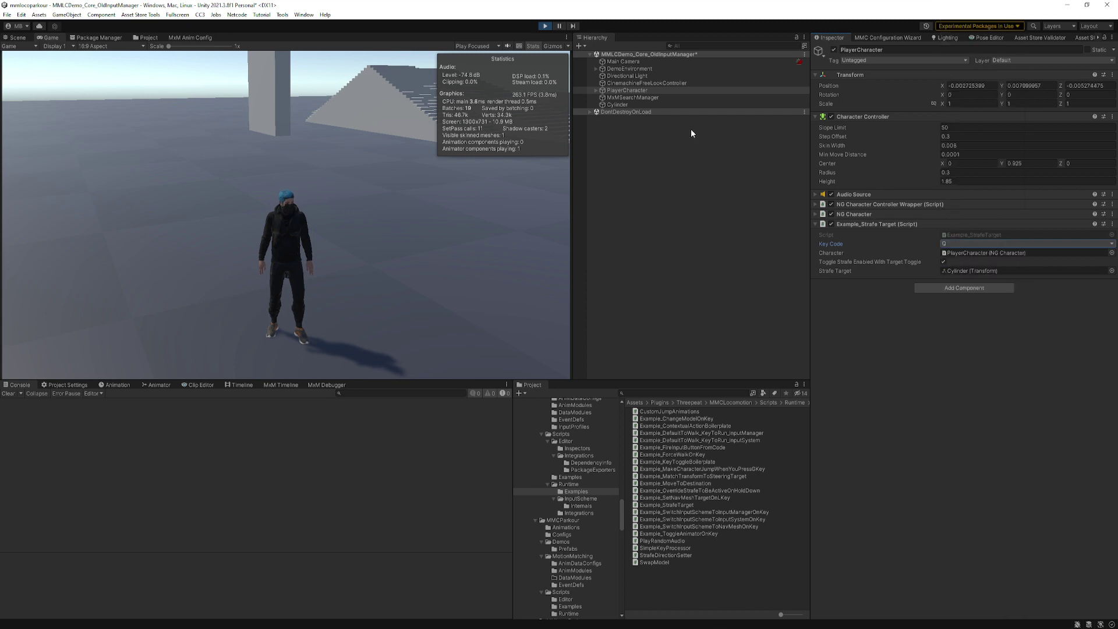
# Play-test strafing around the cylinder in the Game view, then switch to Visual Studio
pyautogui.click(369, 232)
pyautogui.press('w')
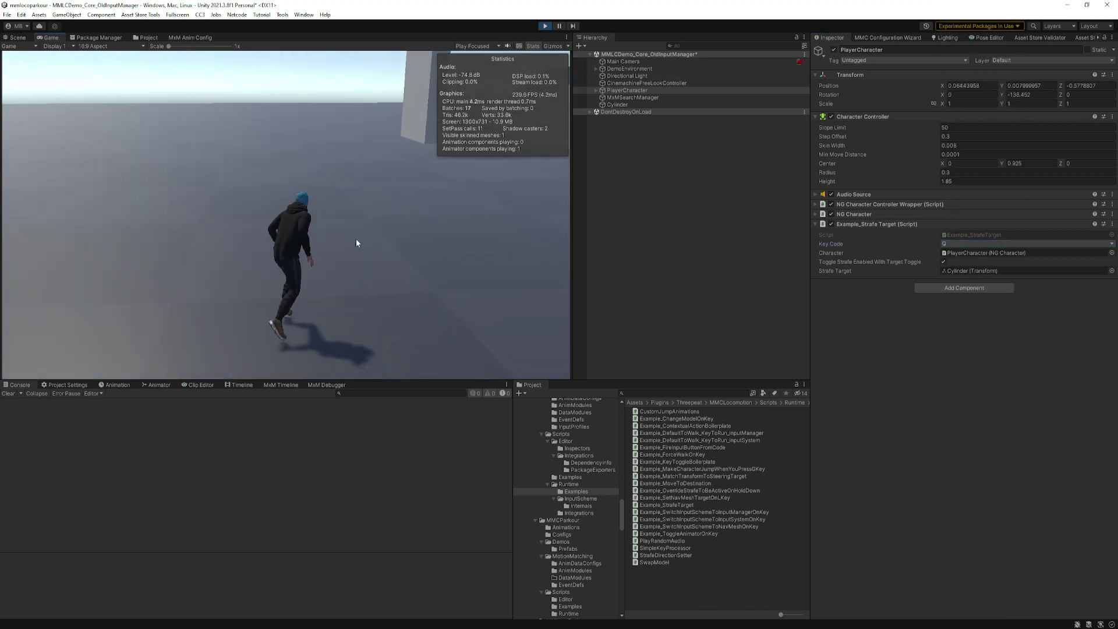
pyautogui.press('q')
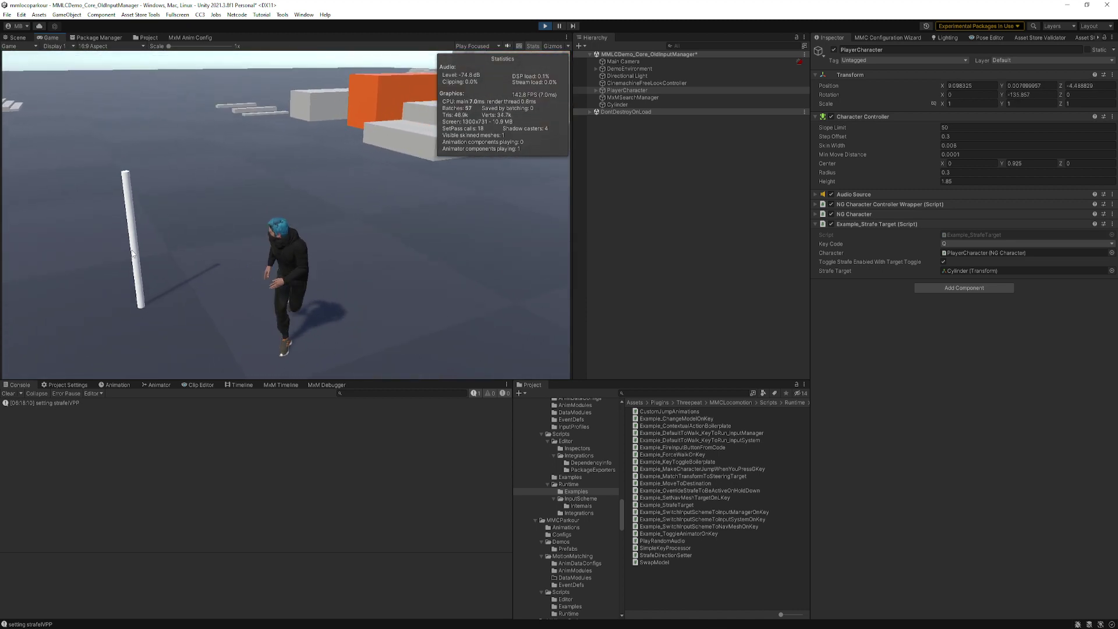
pyautogui.hotkey('alt', 'Tab')
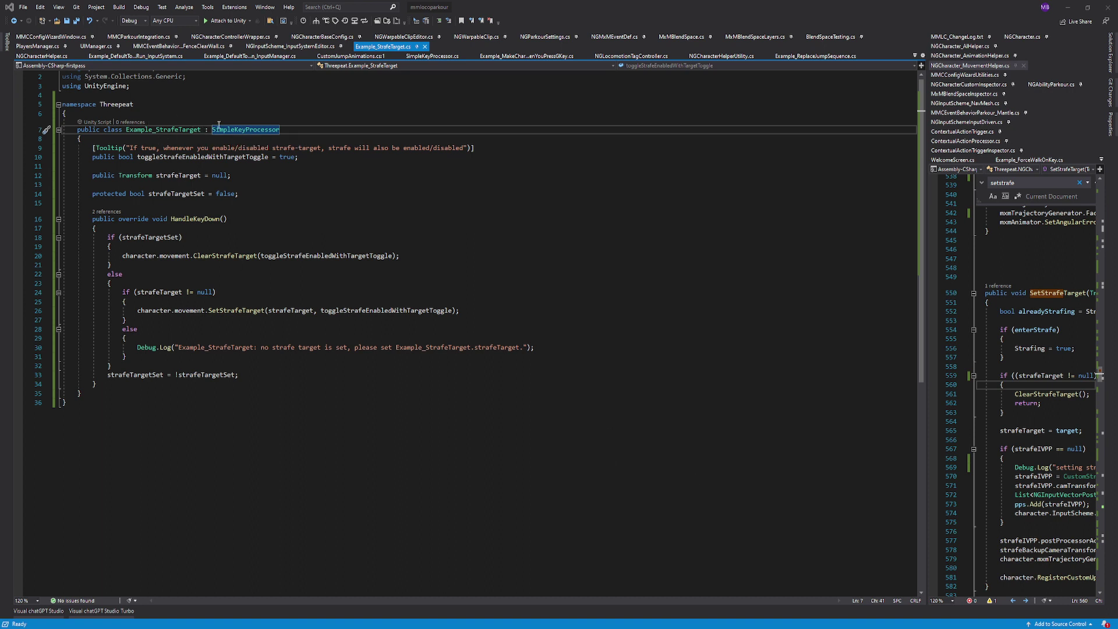
# Jump to the SimpleKeyProcessor definition with F12 and review its Start method's character lookup
pyautogui.click(237, 129)
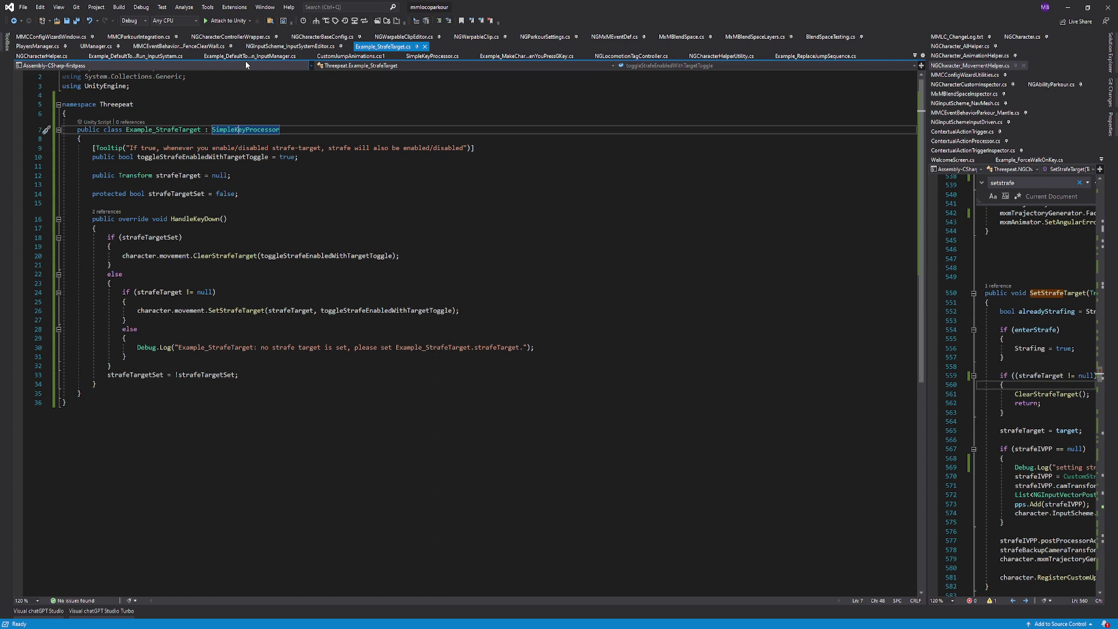
pyautogui.press('F12')
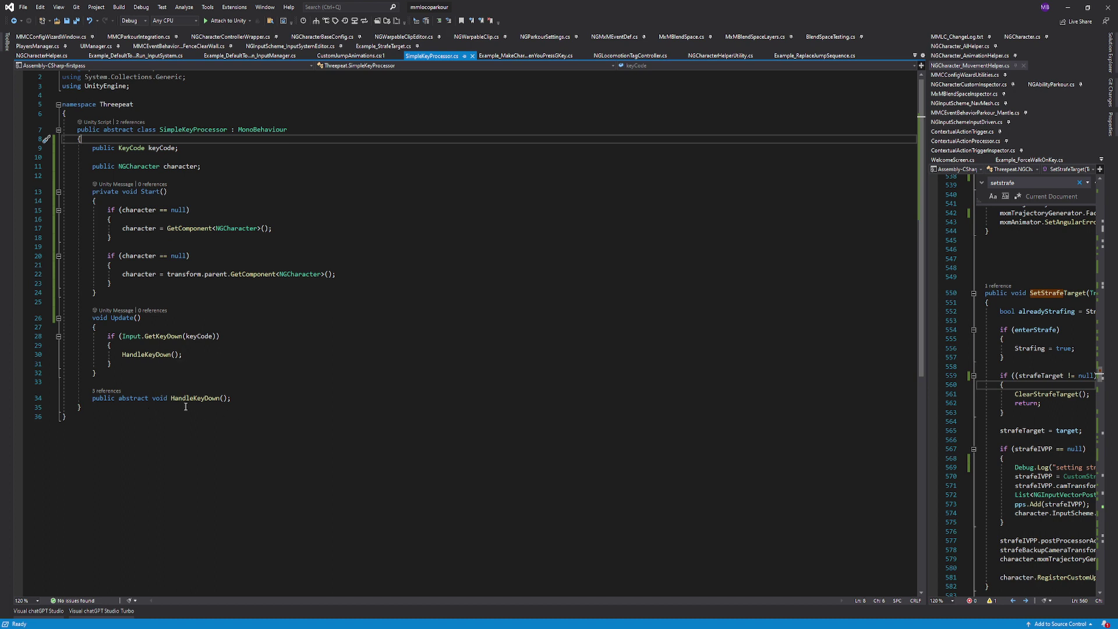
pyautogui.click(178, 202)
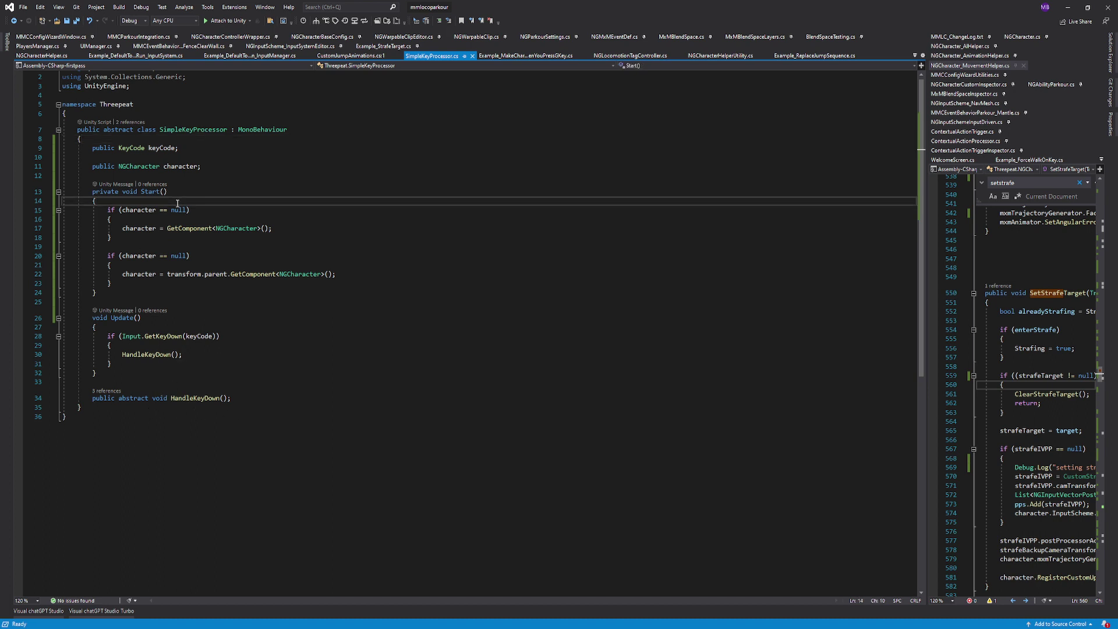
# Return to Example_StrafeTarget.cs and show parameter info for the ClearStrafeTarget call
pyautogui.hotkey('ctrl', 'Tab')
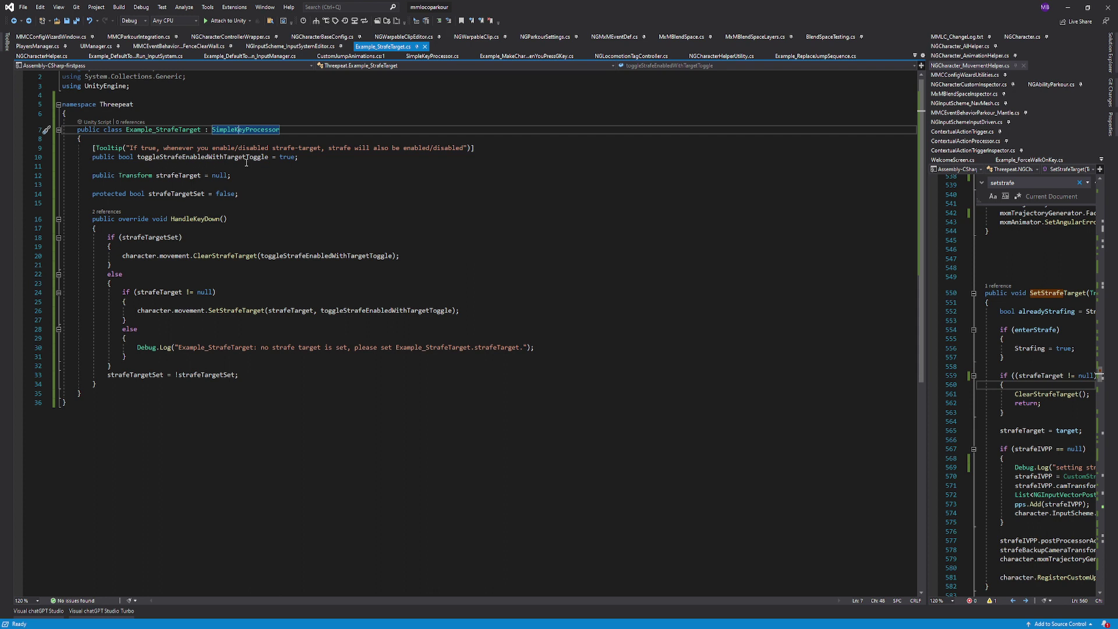
pyautogui.moveTo(225, 157)
pyautogui.moveTo(321, 256)
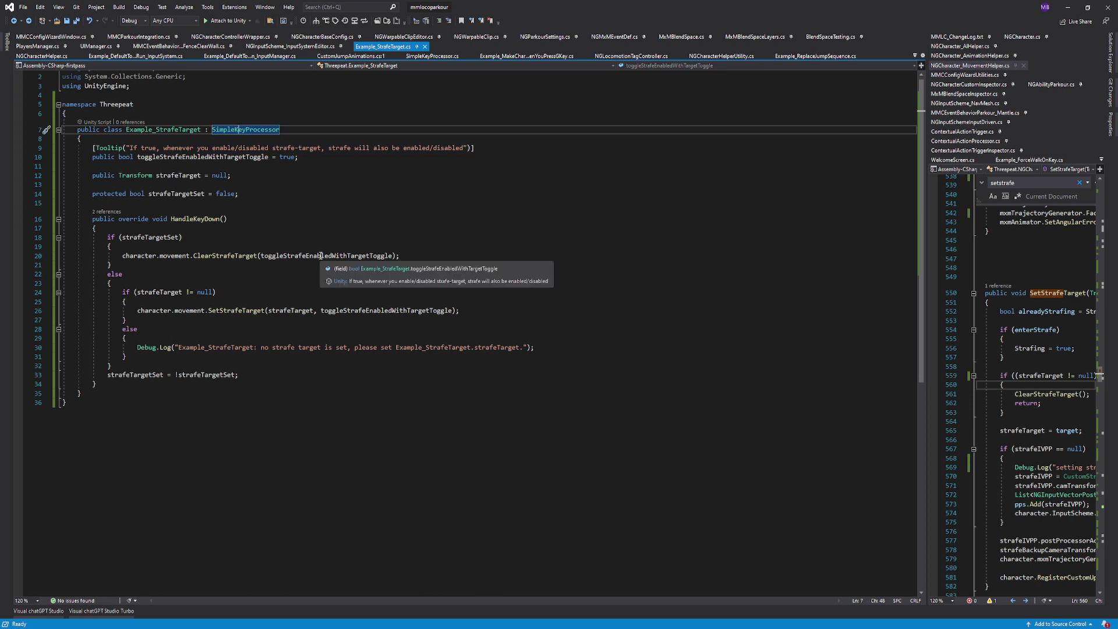
pyautogui.click(258, 257)
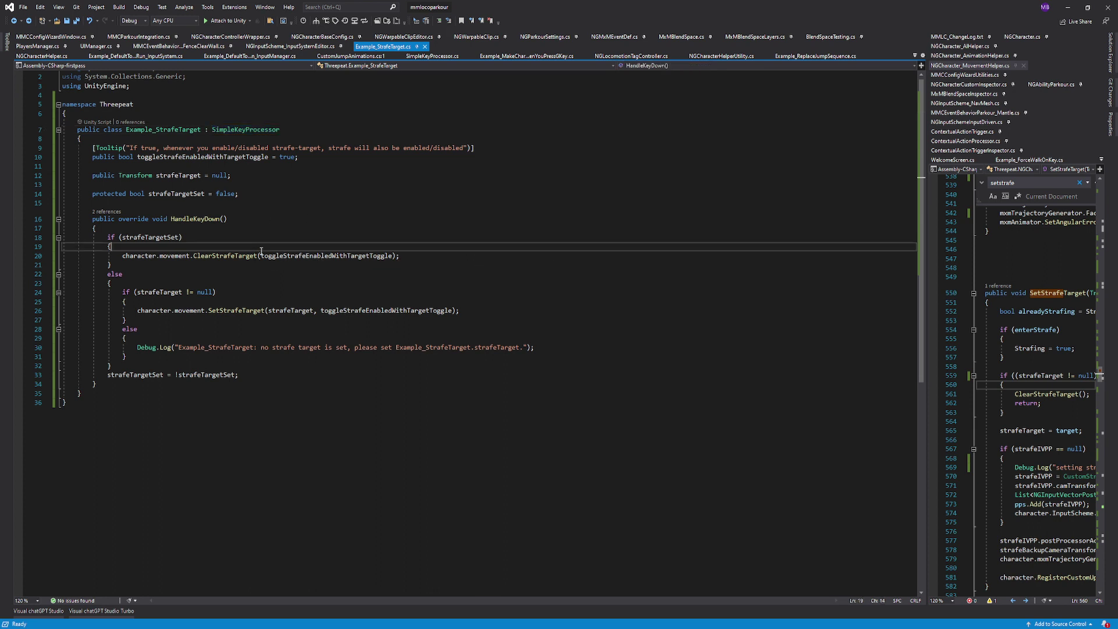
pyautogui.press('Right')
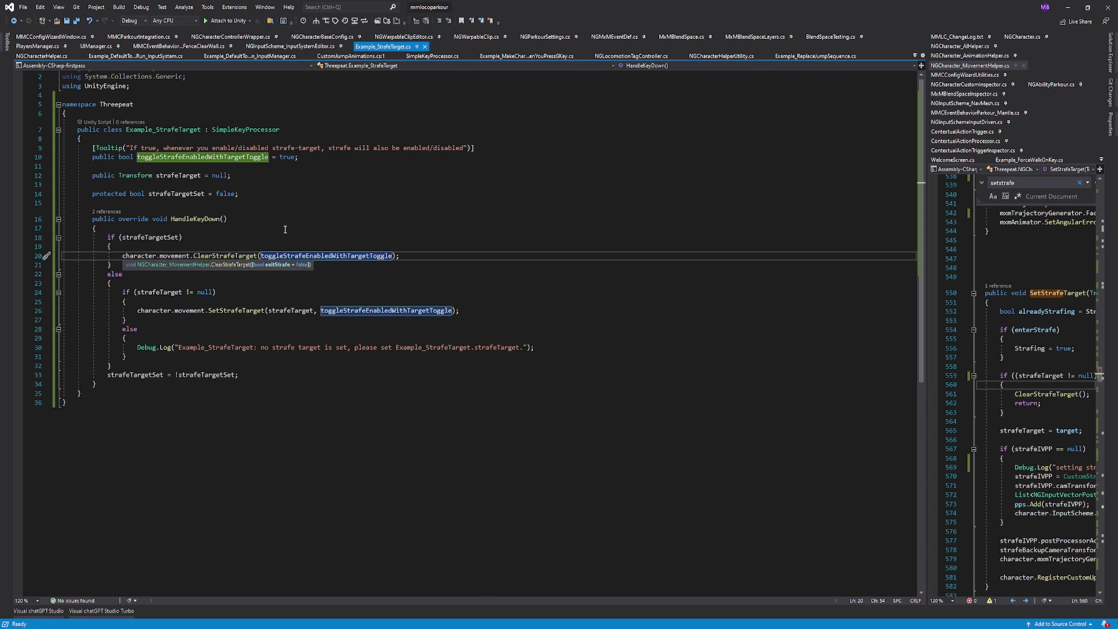
# Step through HandleKeyDown's strafeTarget null check to the SetStrafeTarget call on line 26
pyautogui.click(258, 315)
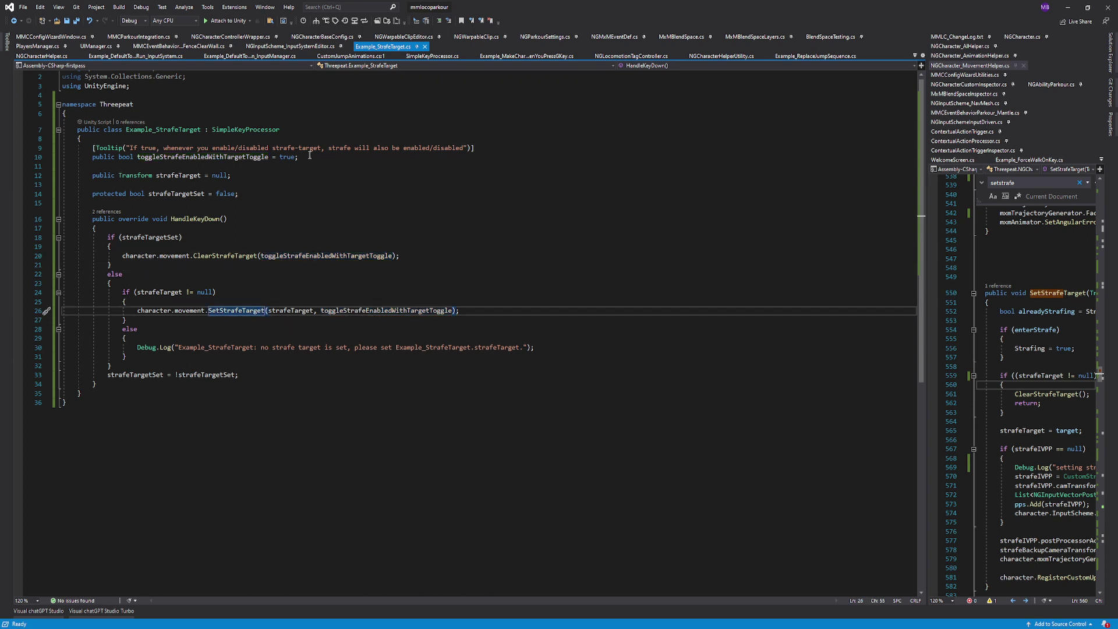
pyautogui.press('Up')
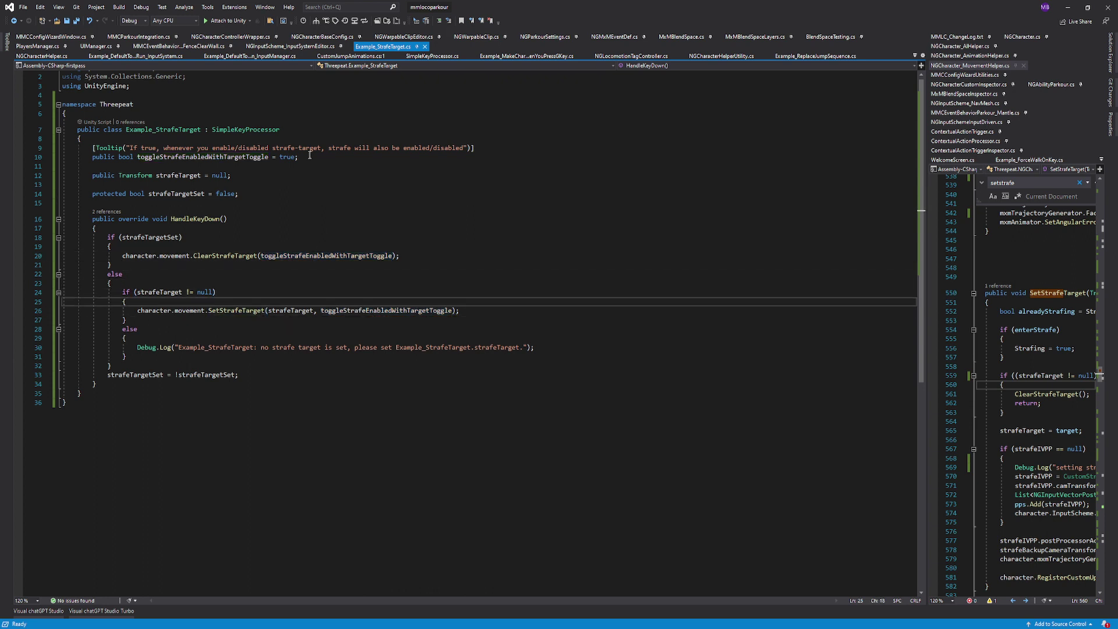
pyautogui.press('Up')
pyautogui.press('Up')
pyautogui.press('Up')
pyautogui.press('Up')
pyautogui.press('Up')
pyautogui.press('Down')
pyautogui.press('Down')
pyautogui.press('Down')
pyautogui.press('Down')
pyautogui.press('End')
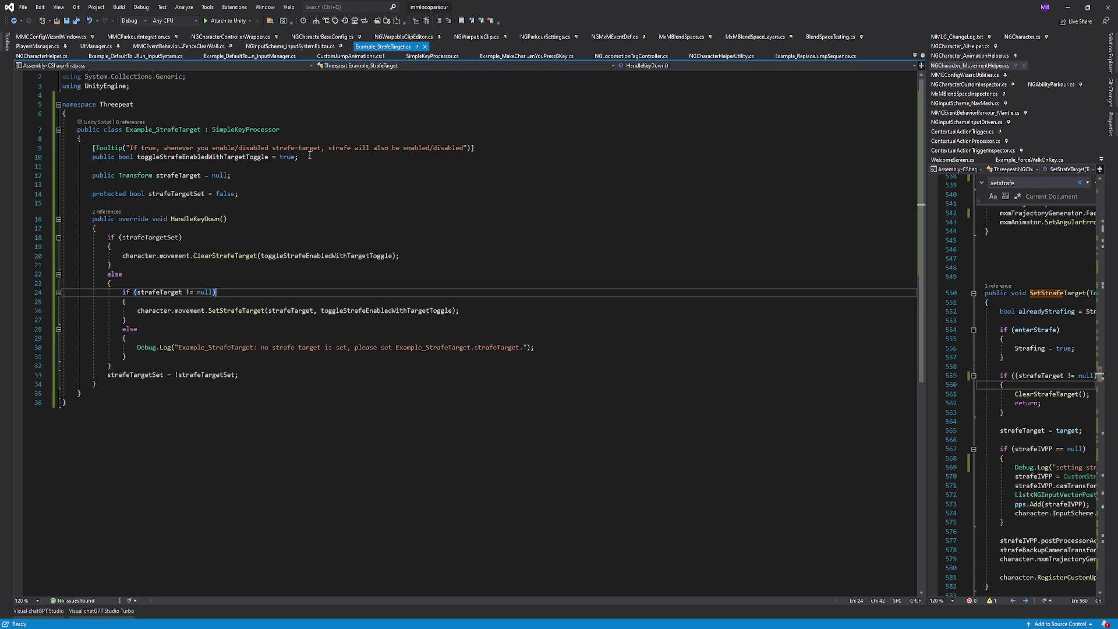
pyautogui.press('Down')
pyautogui.press('Down')
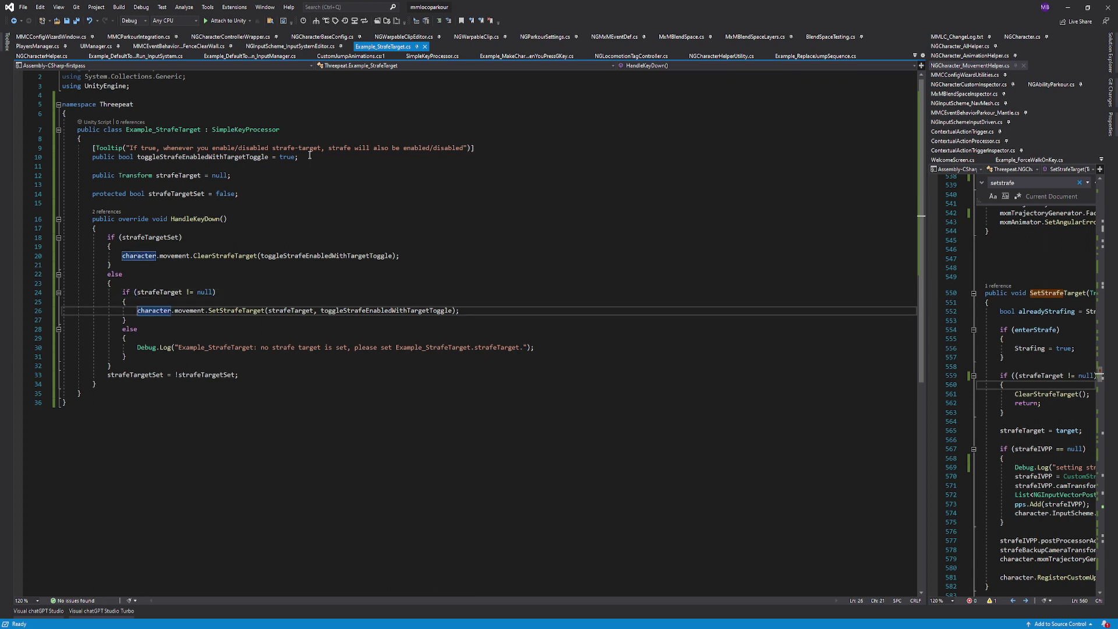
# Show SetStrafeTarget's parameter info with Ctrl+Shift+Space, then move to the strafeTargetSet toggle line
pyautogui.hotkey('ctrl', 'Right')
pyautogui.hotkey('ctrl', 'Right')
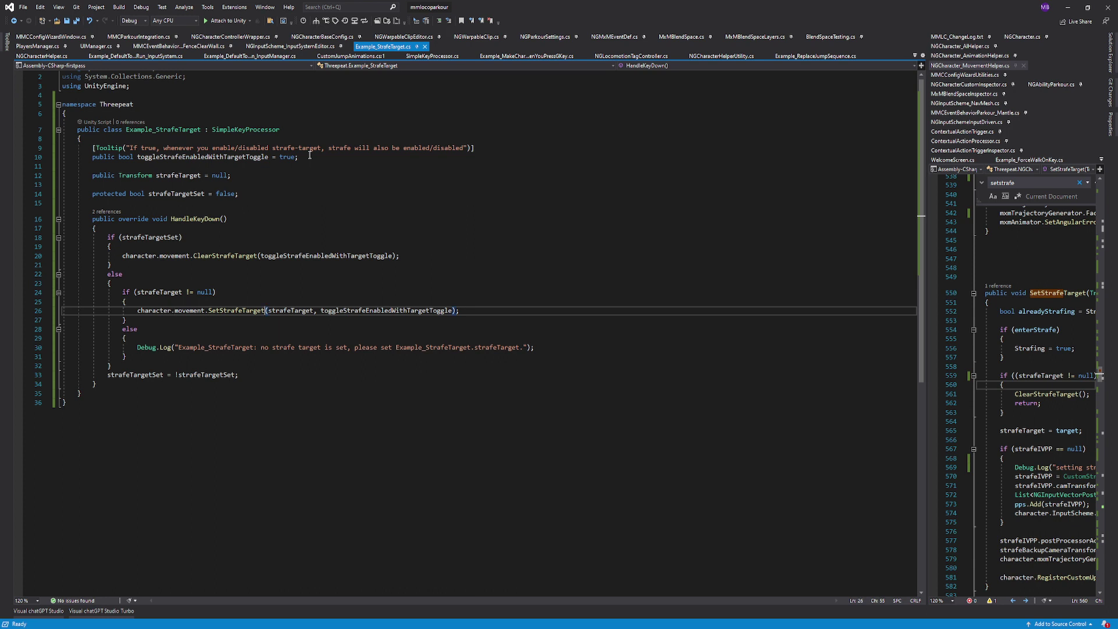
pyautogui.hotkey('ctrl', 'Right')
pyautogui.hotkey('ctrl', 'Right')
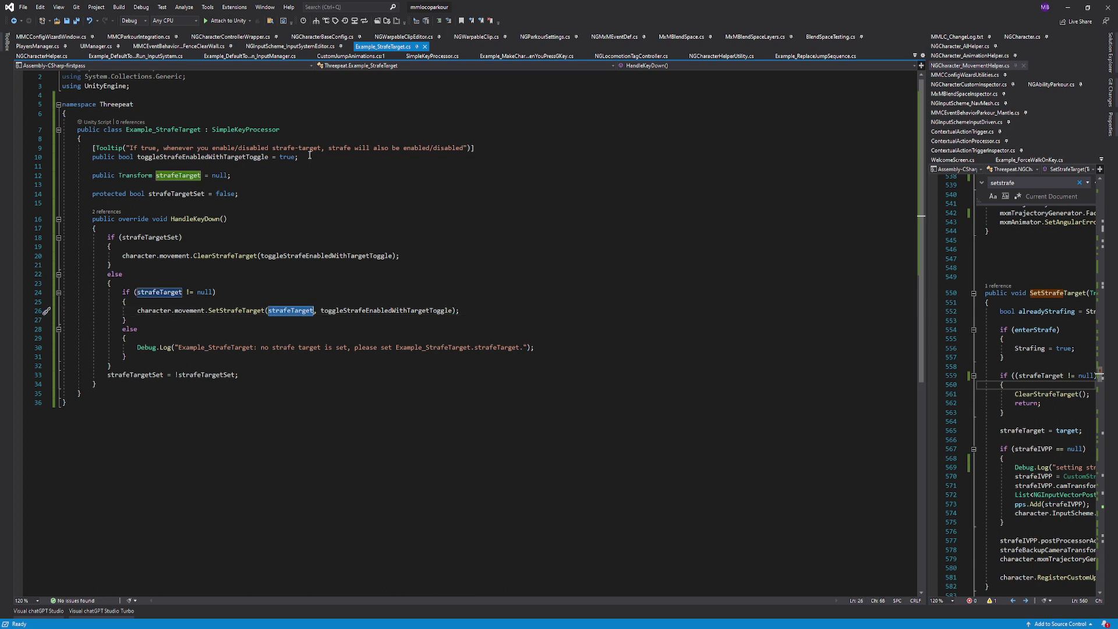
pyautogui.press('Right')
pyautogui.hotkey('ctrl', 'shift', 'space')
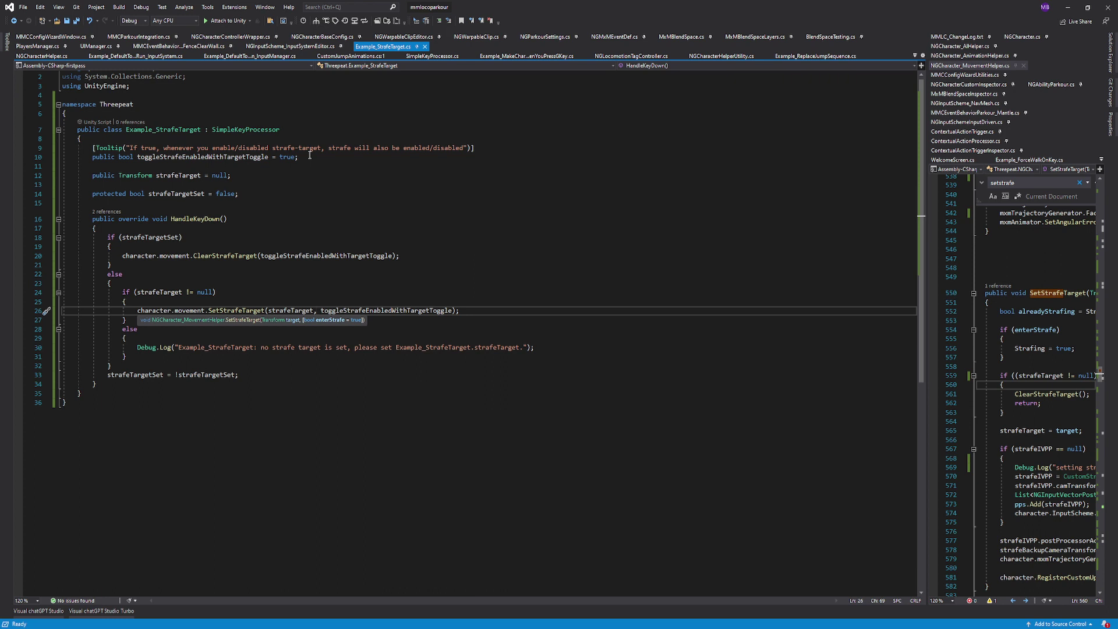
pyautogui.press('Down')
pyautogui.press('Down')
pyautogui.press('Down')
pyautogui.press('Down')
pyautogui.press('Down')
pyautogui.press('Down')
pyautogui.press('Down')
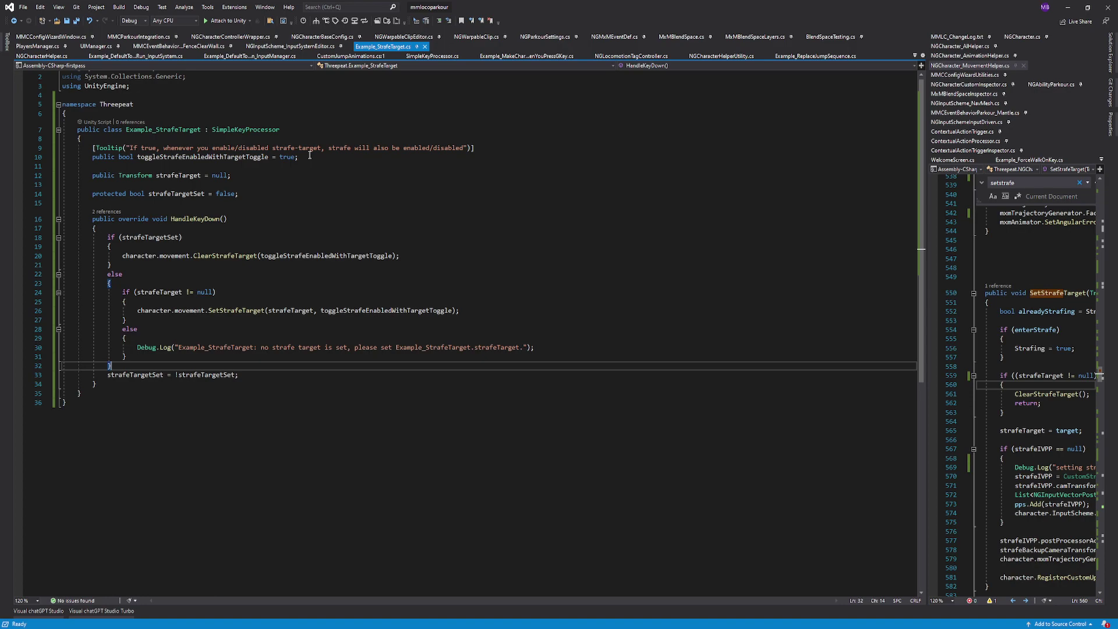